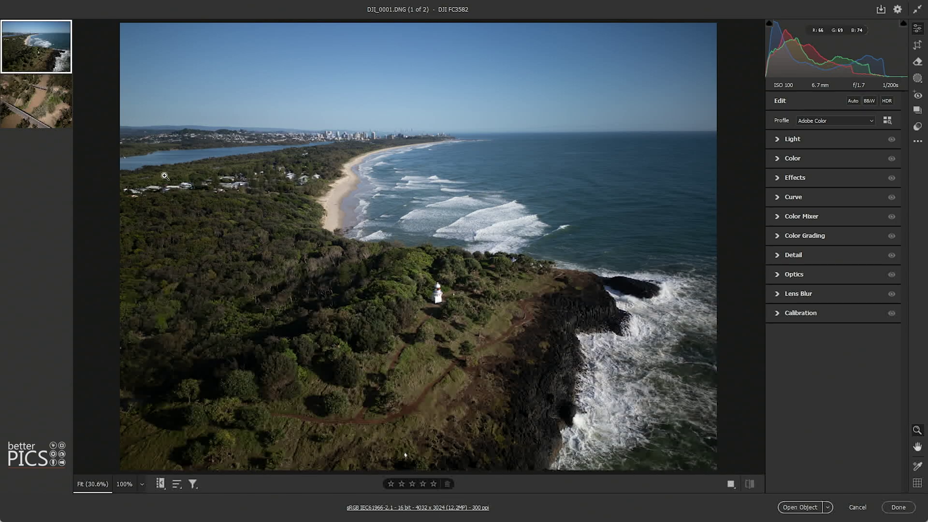
Open DJI_0002.DNG, the river-and-bridges photo, after glancing back at the coastline thumbnail
click(49, 110)
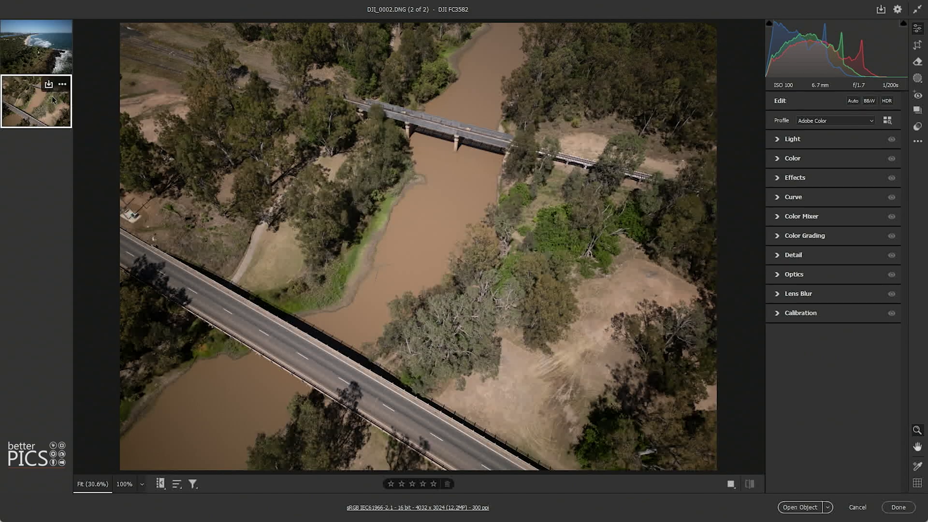
click(42, 63)
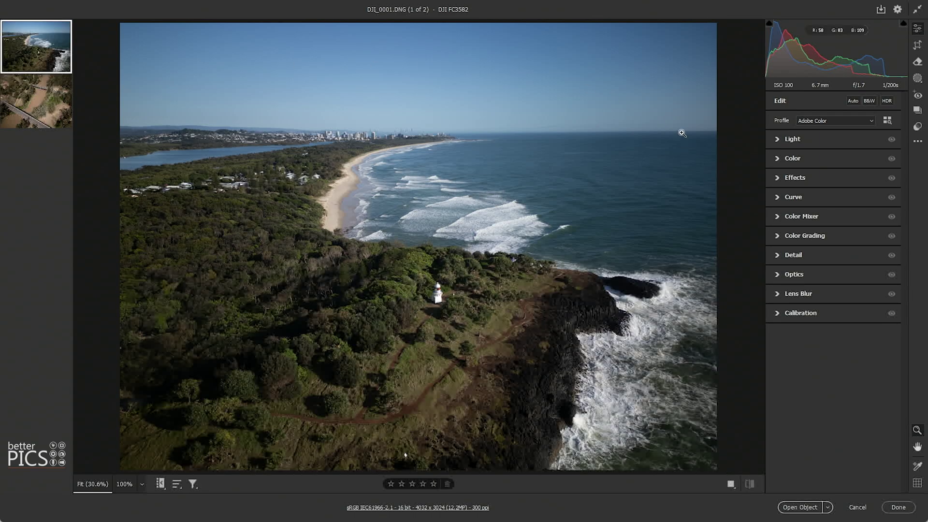
click(38, 118)
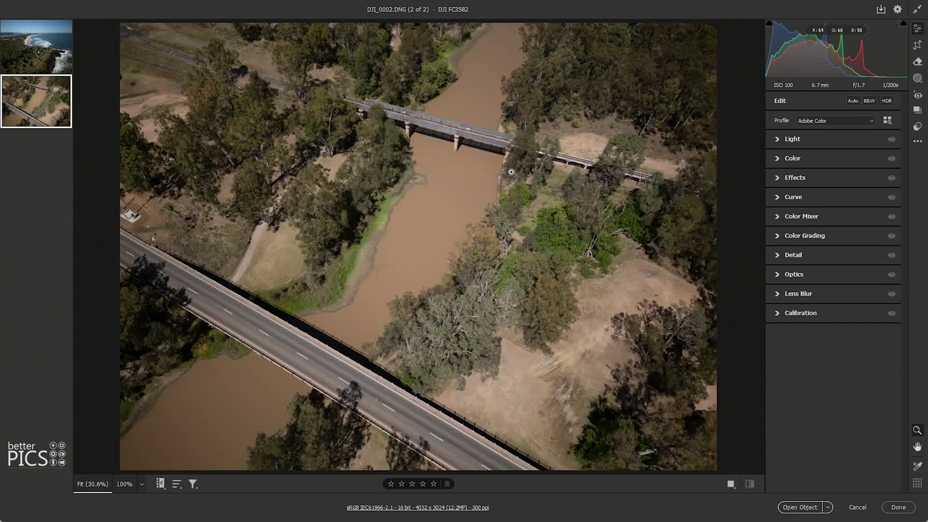
Select the first filmstrip thumbnail to show the coastline-and-lighthouse photo DJI_0001.DNG
click(42, 58)
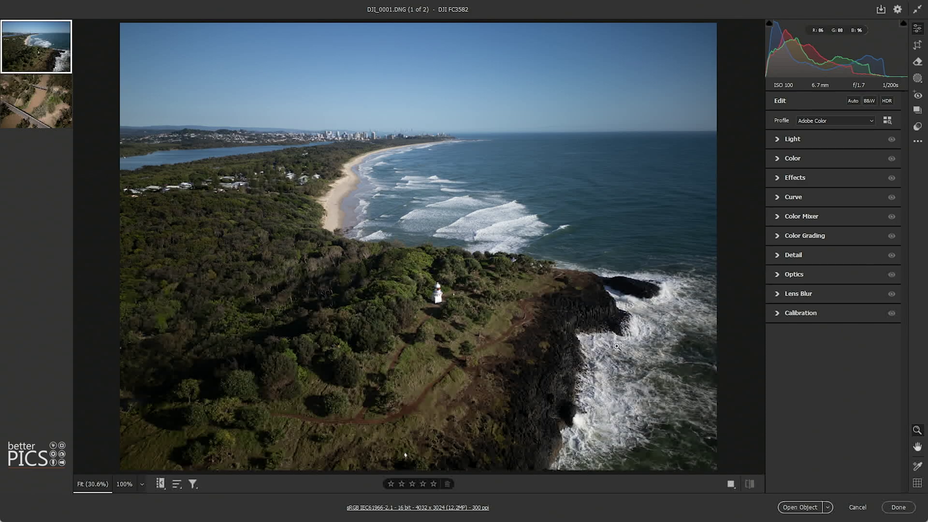
In the Optics panel, enable Use profile corrections and Remove chromatic aberration
click(779, 274)
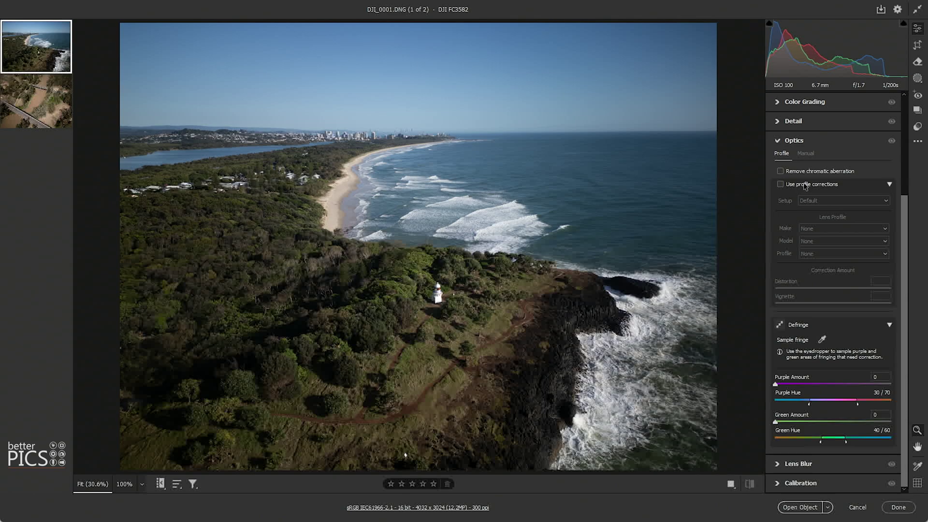
click(780, 185)
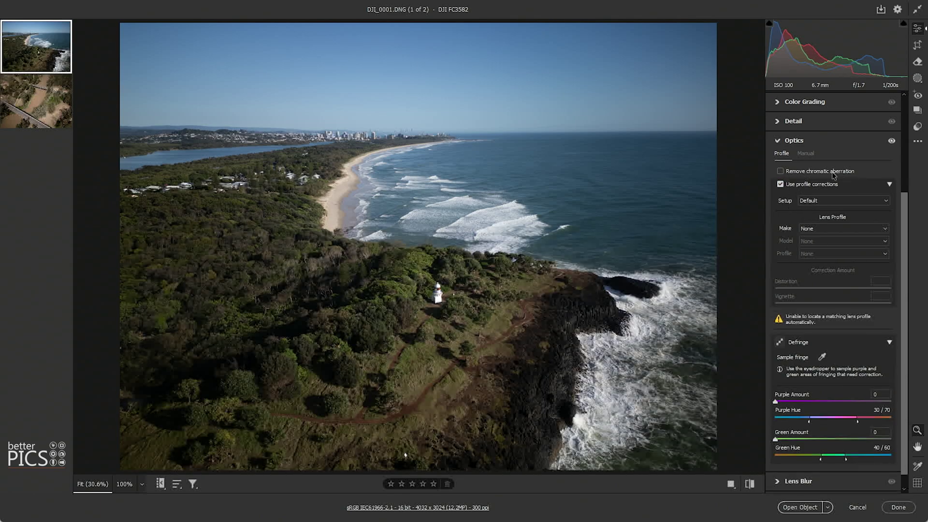
click(780, 171)
Set lens Setup to Custom, Make to DJI and Model to PHANTOM 4 FC330
click(829, 202)
click(827, 223)
click(820, 229)
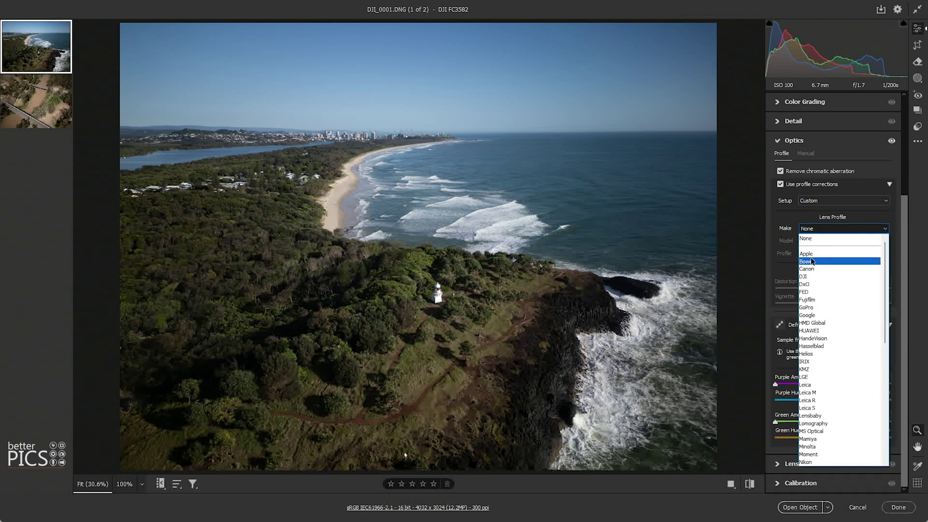
click(807, 271)
click(825, 241)
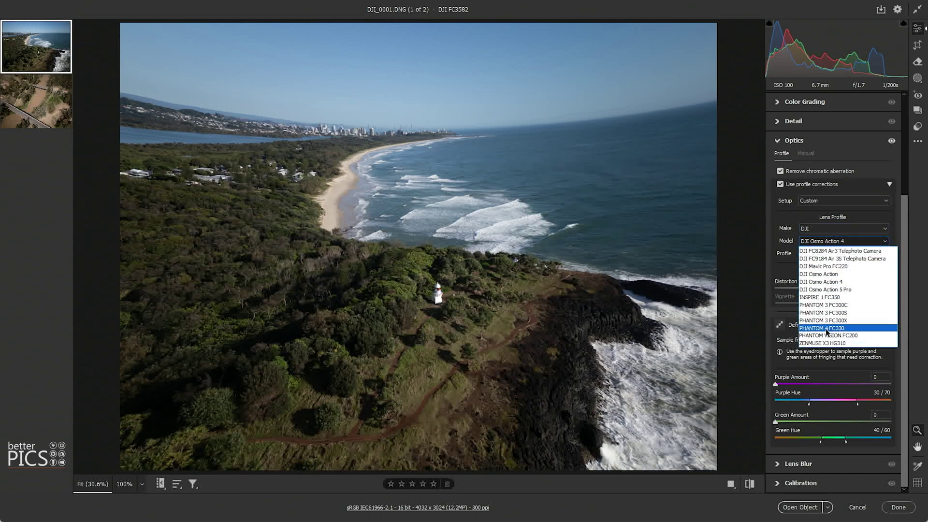
click(827, 328)
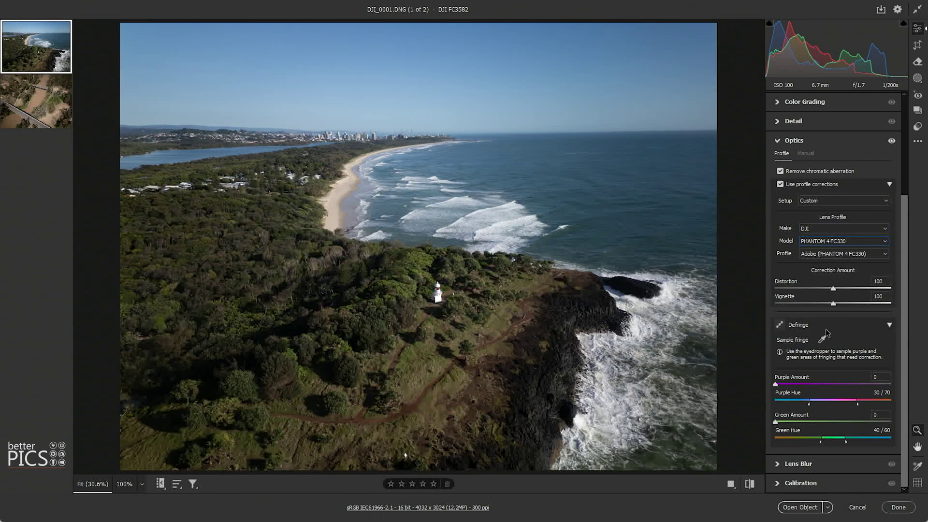
click(891, 141)
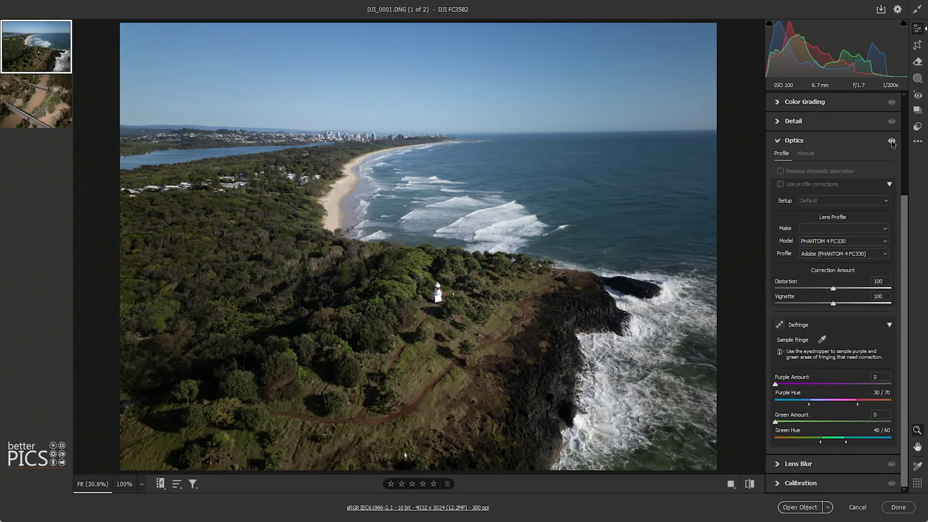
click(892, 142)
click(892, 142)
click(892, 141)
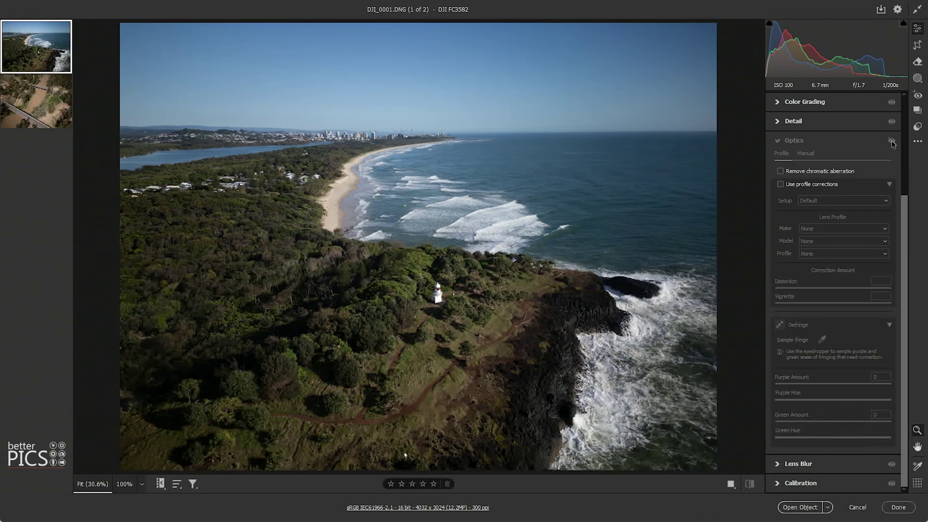
click(892, 142)
click(892, 142)
click(892, 142)
click(892, 142)
click(892, 141)
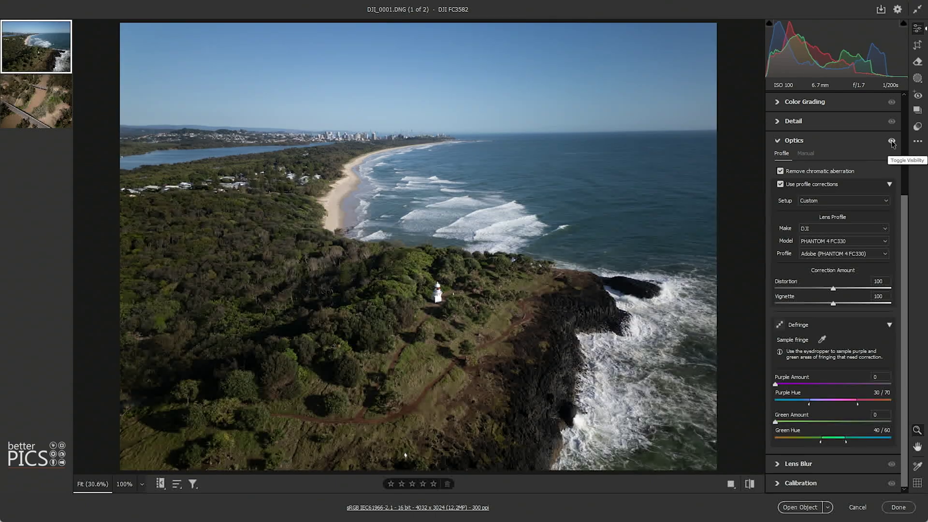
click(892, 141)
click(891, 141)
click(891, 142)
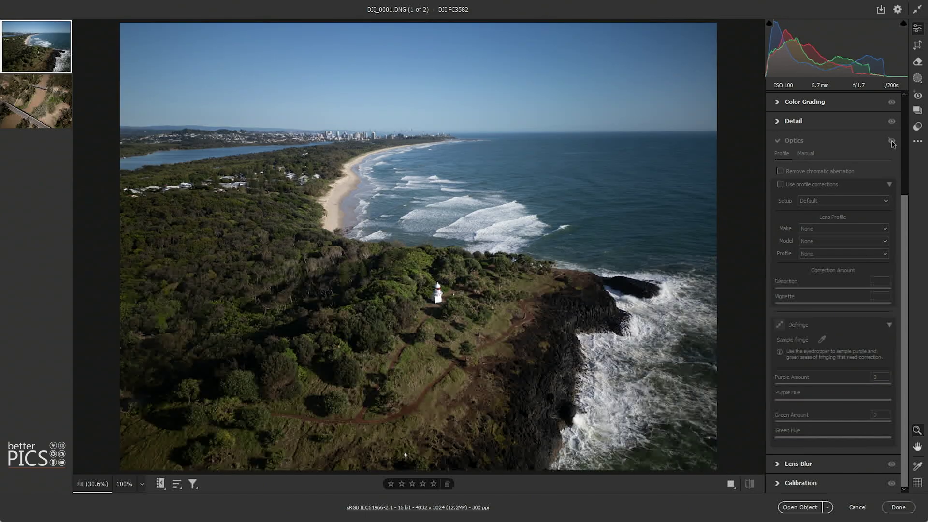
click(892, 142)
click(892, 142)
click(891, 142)
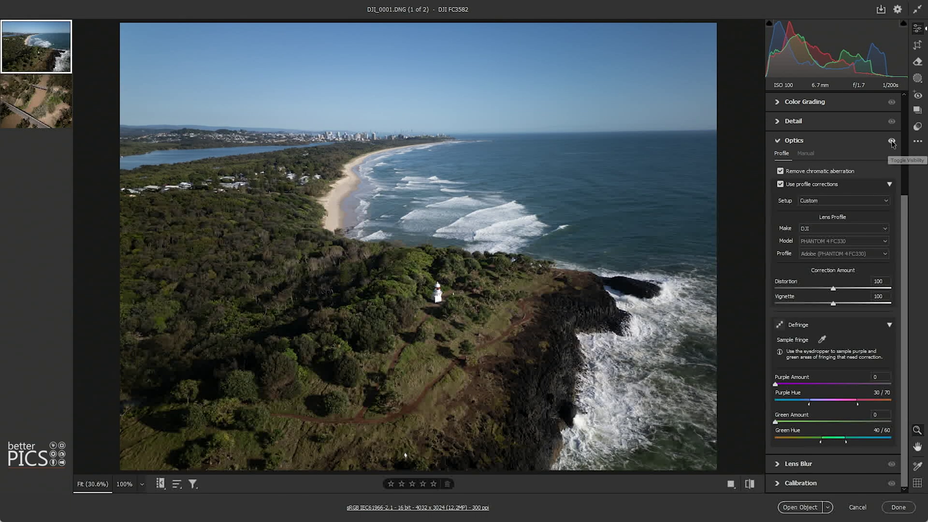
click(891, 141)
click(892, 141)
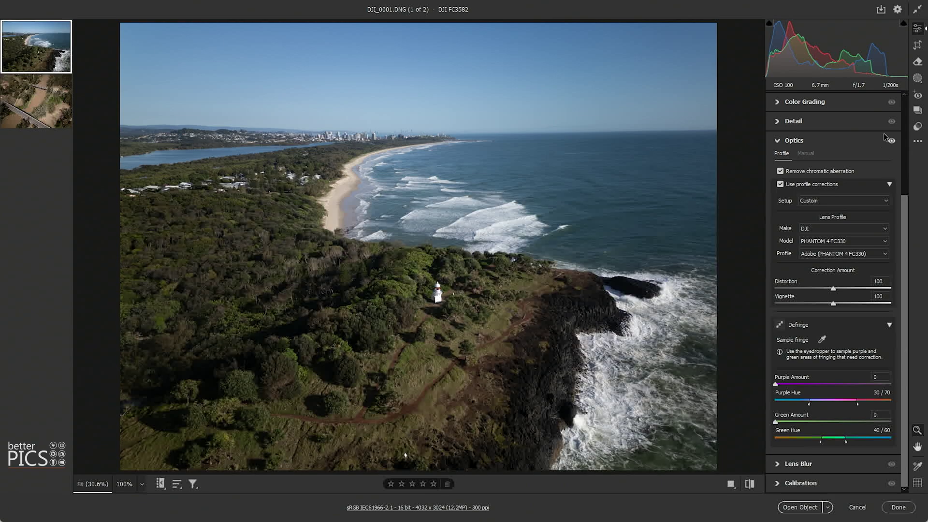
click(892, 141)
click(891, 142)
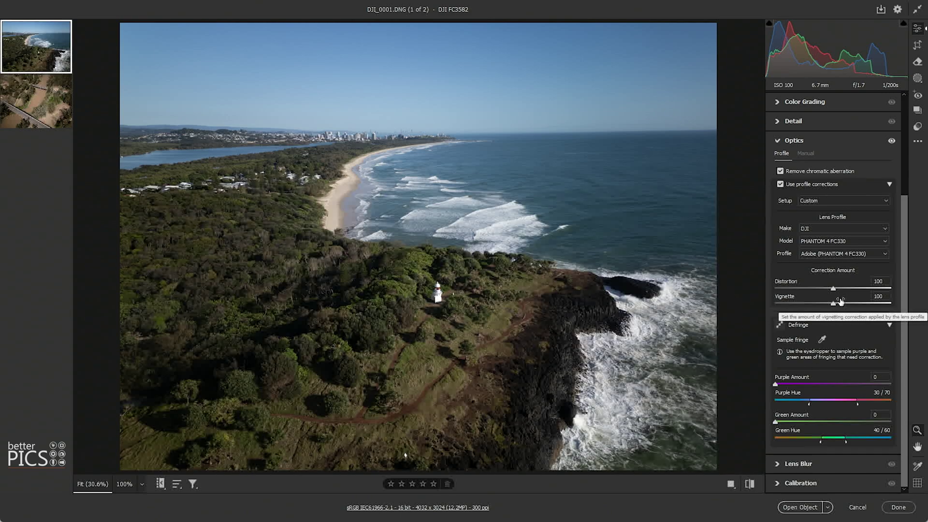
Raise Vignette Correction to 200, then toggle Optics off and on to compare
drag(839, 302, 908, 304)
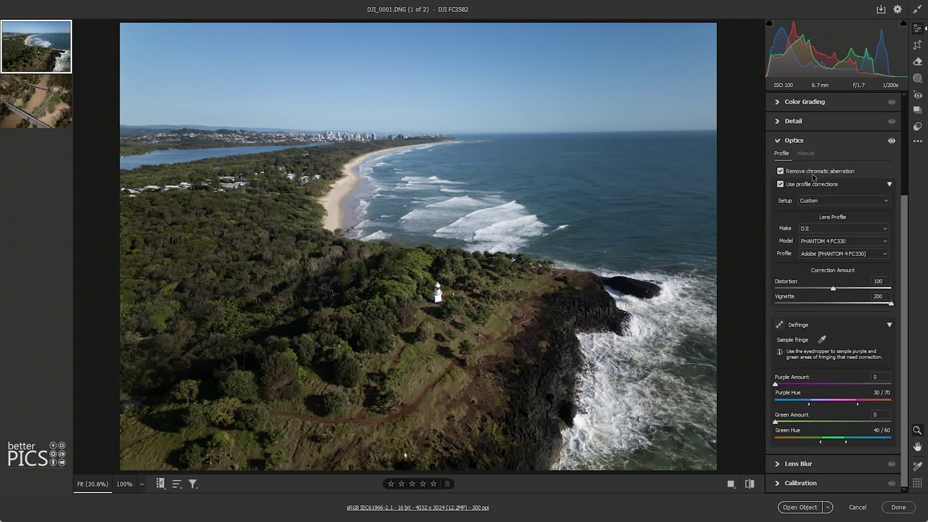
click(892, 141)
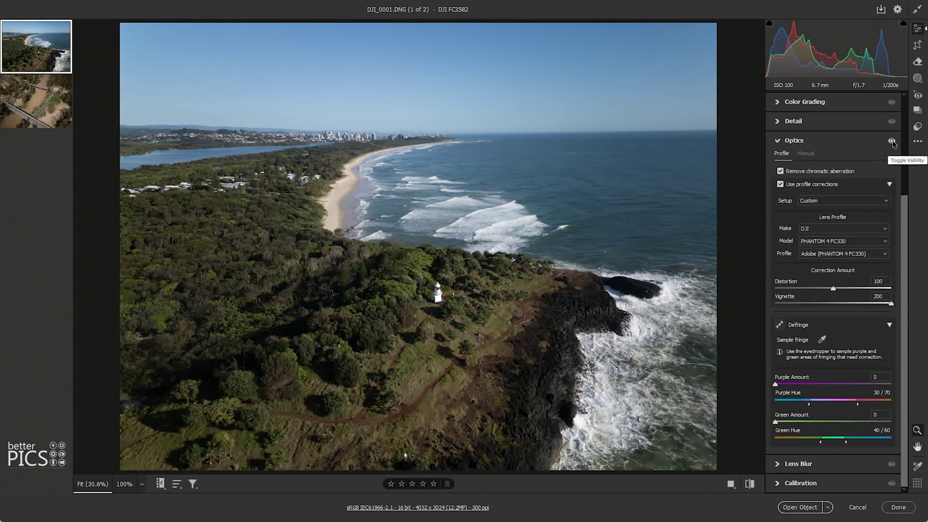
click(892, 141)
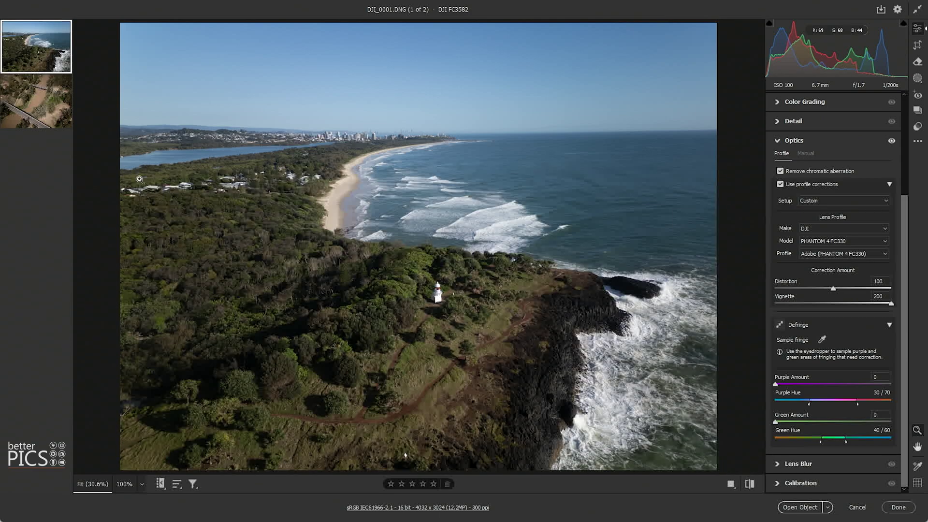
On DJI_0002.DNG, enable profile corrections with Setup Custom and Make DJI
click(48, 116)
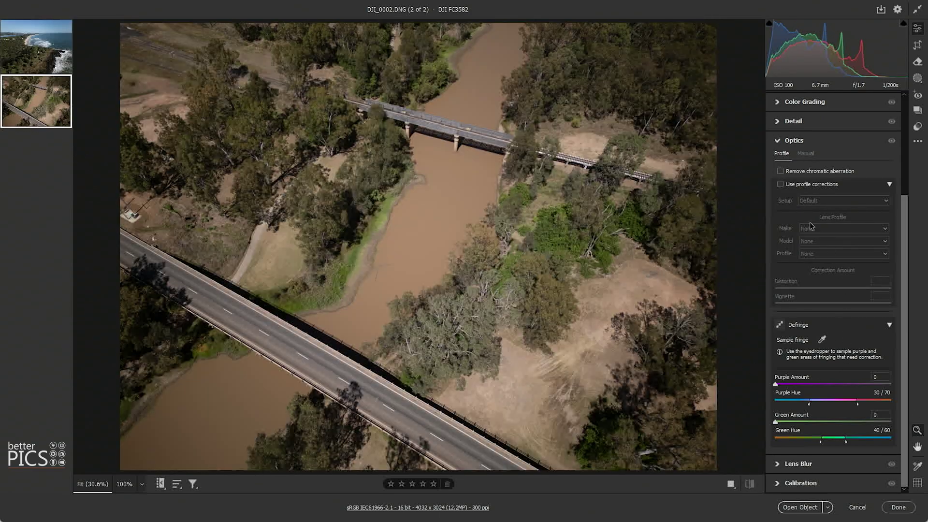
click(798, 186)
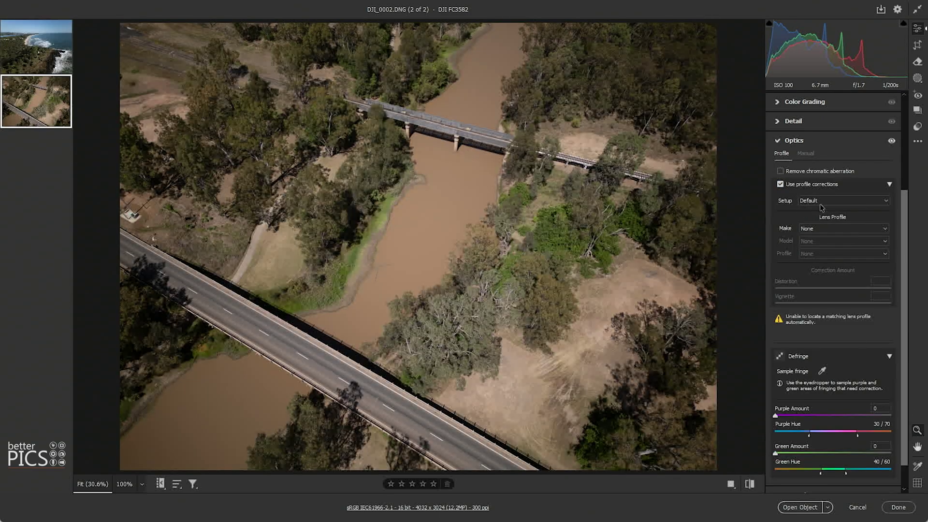
click(821, 200)
click(818, 213)
click(821, 228)
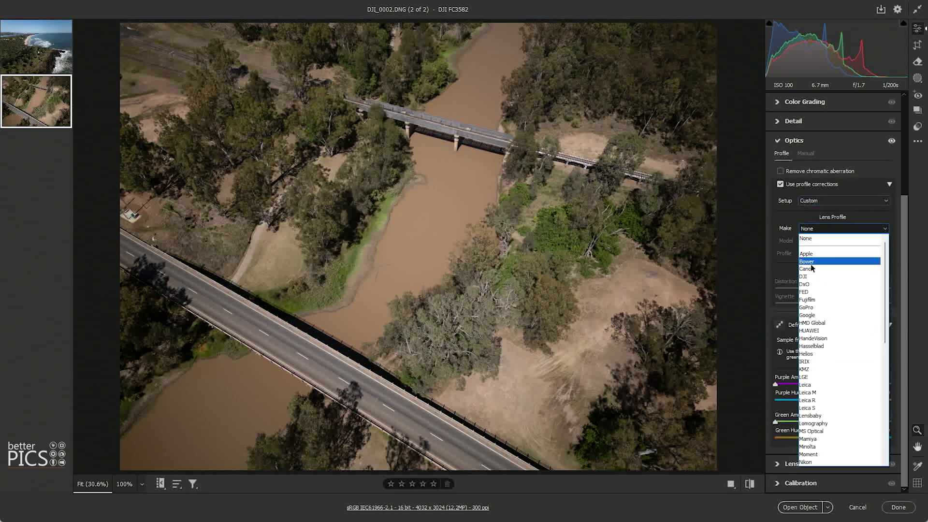
click(807, 276)
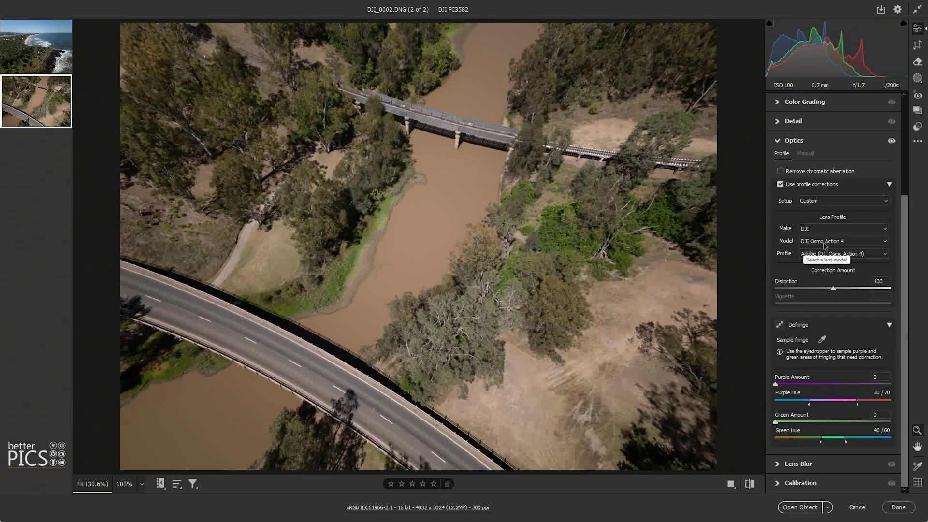
Toggle Optics visibility repeatedly for a before/after comparison of the river photo
click(892, 141)
click(892, 140)
click(892, 140)
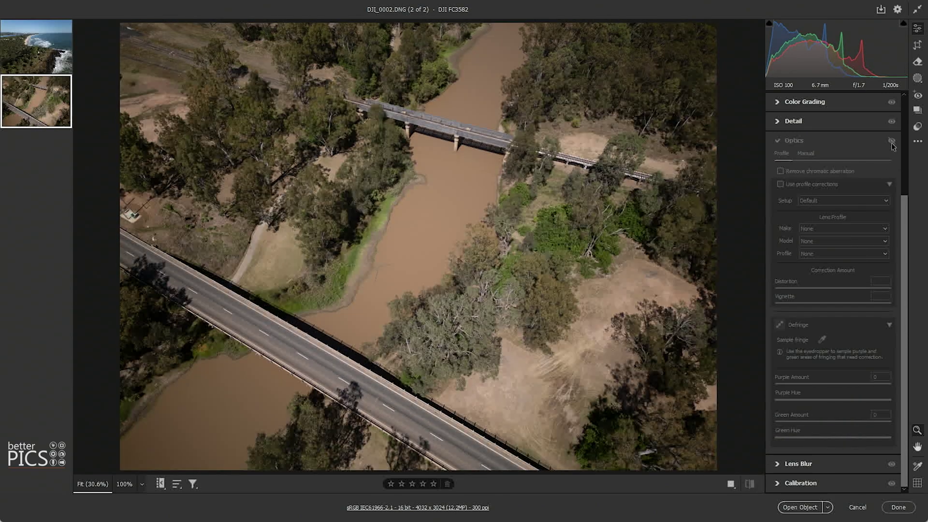
click(892, 141)
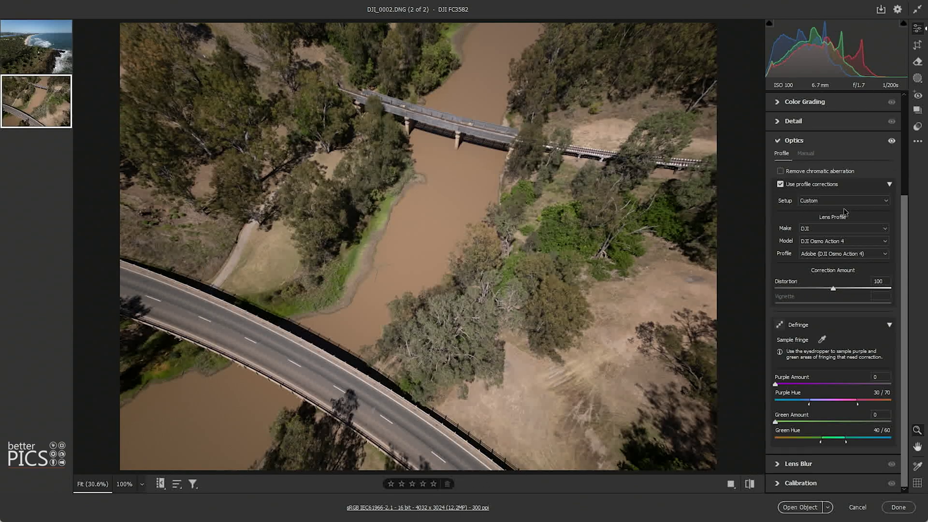
Change the river photo's lens Model to PHANTOM 4 FC330
click(892, 141)
click(892, 141)
click(846, 241)
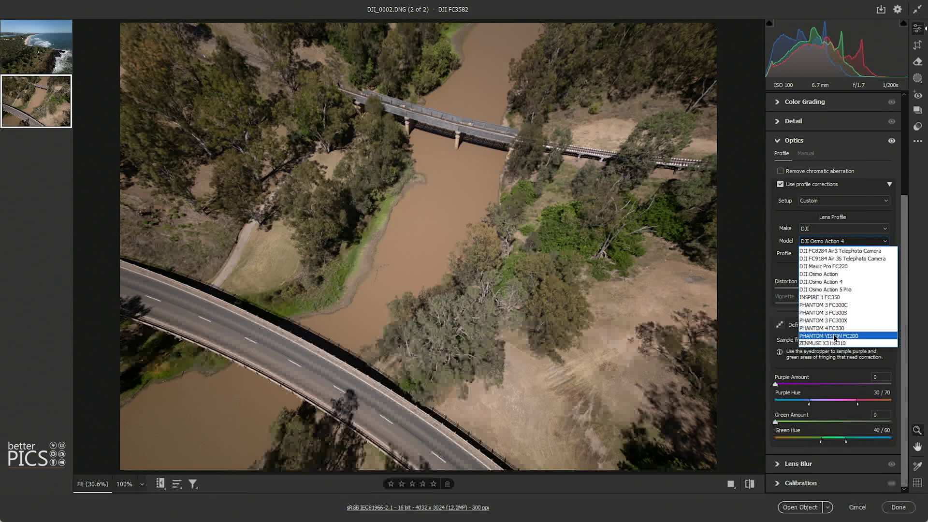
click(835, 327)
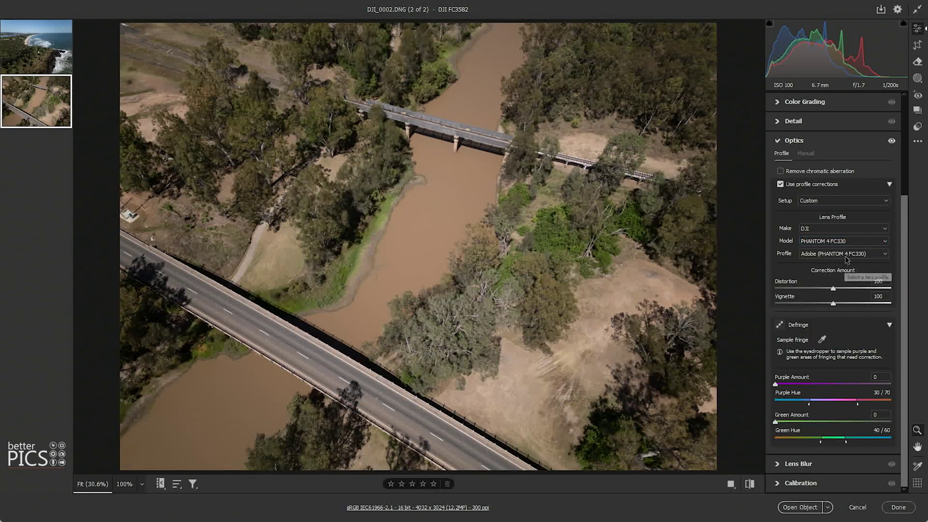
Compare before and after by toggling Optics, leaving the corrections on
click(892, 142)
click(892, 141)
click(892, 142)
click(892, 141)
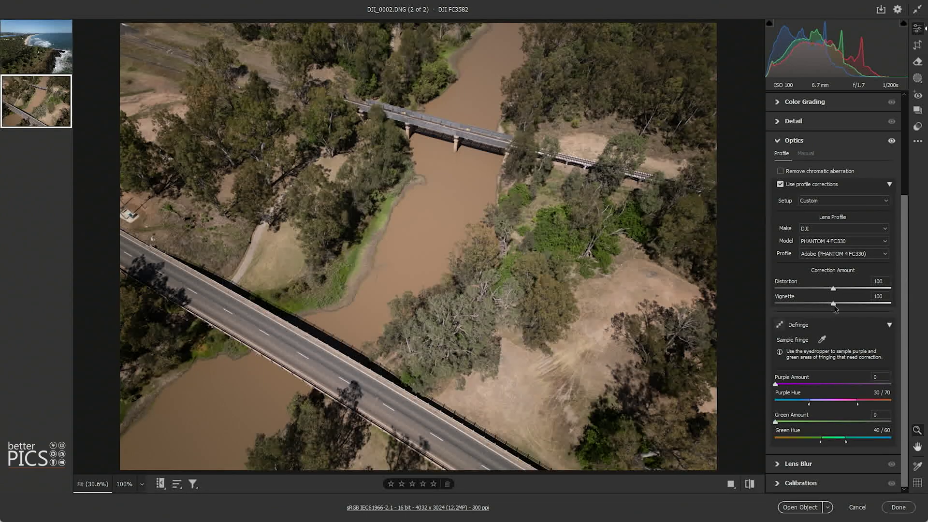
Drag Vignette Correction to 200, then toggle Optics off and back on
drag(835, 303, 896, 312)
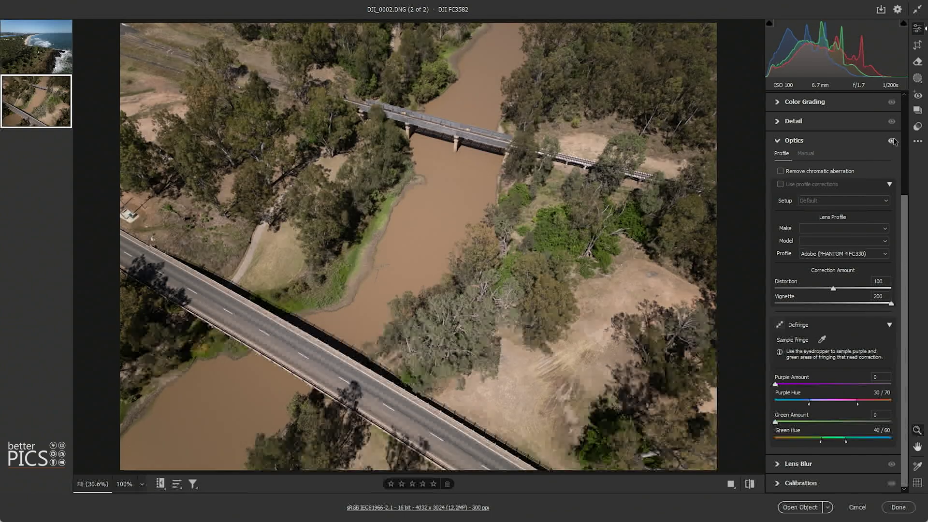
click(892, 141)
click(892, 140)
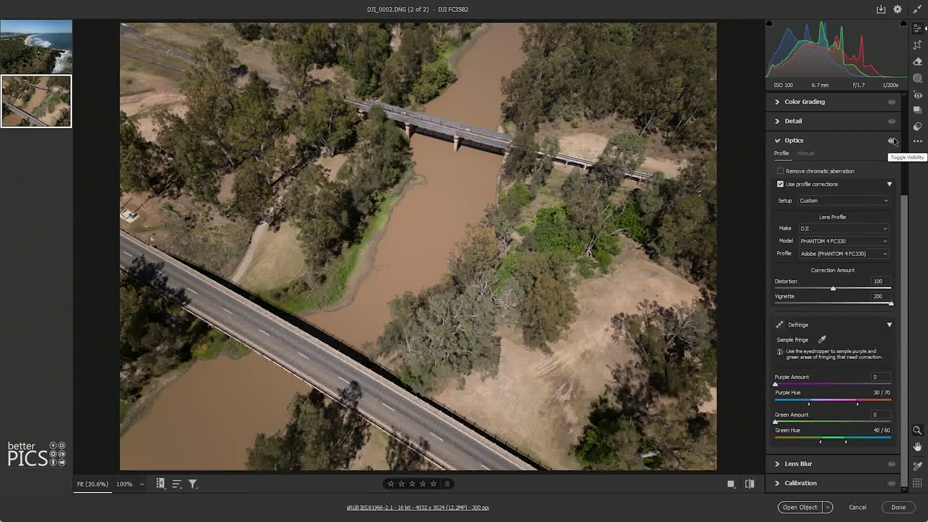